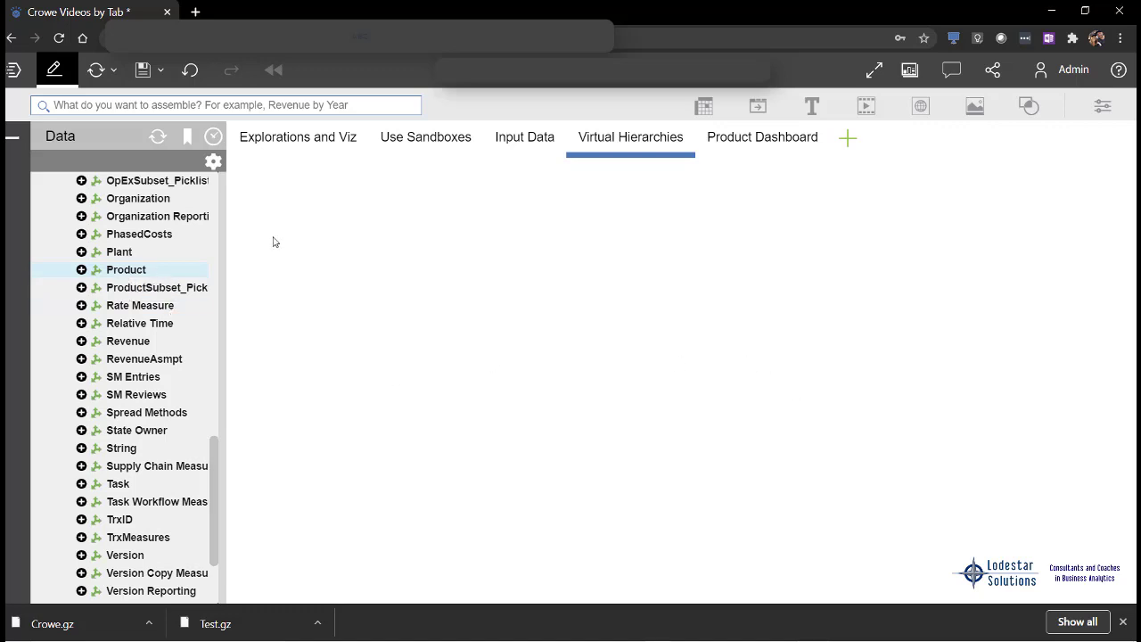
- Add the Product dimension editor to the Virtual Hierarchies sheet, move it to the sheet's upper-left area, and enlarge it
{"action": "left_click_drag", "start_coordinate": [273, 241], "coordinate": [302, 225]}
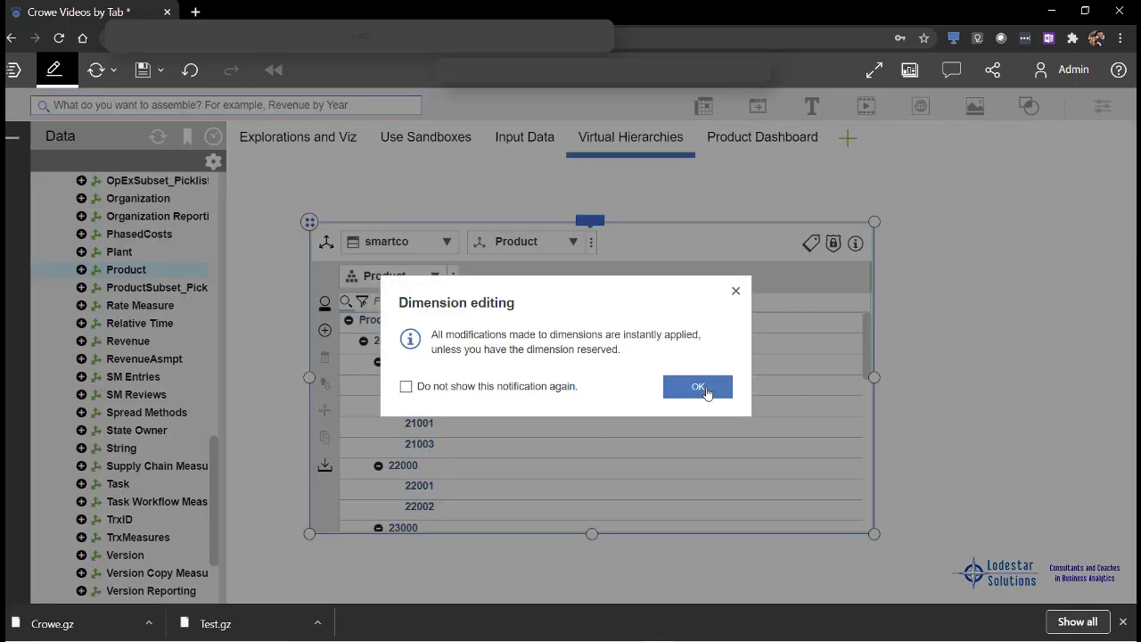
{"action": "left_click", "coordinate": [700, 388]}
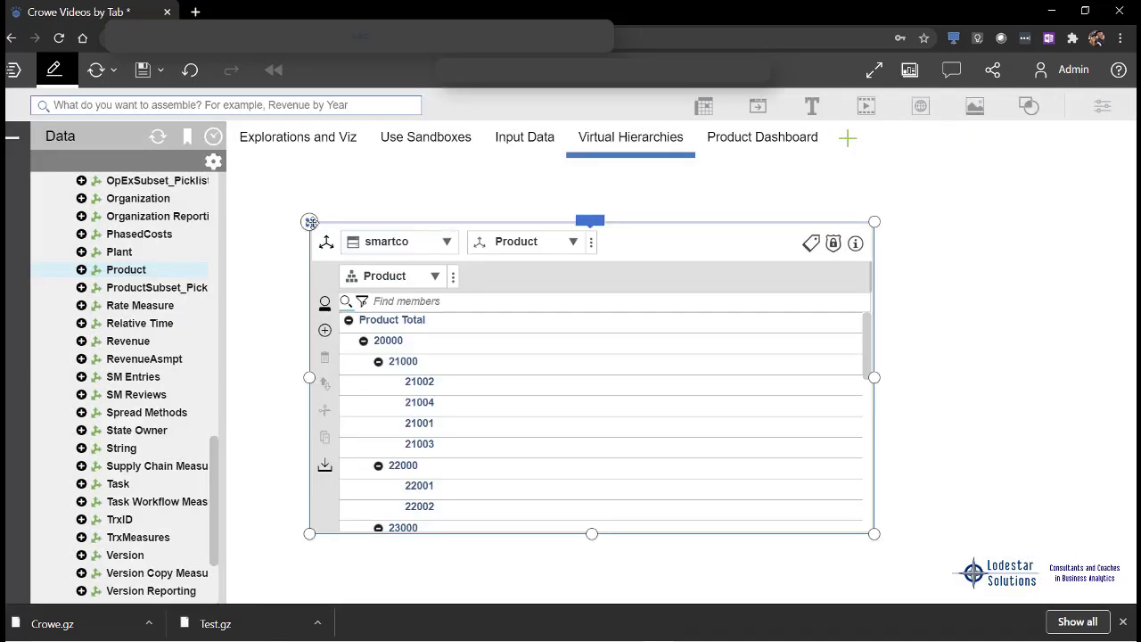
{"action": "left_click_drag", "start_coordinate": [311, 222], "coordinate": [256, 182]}
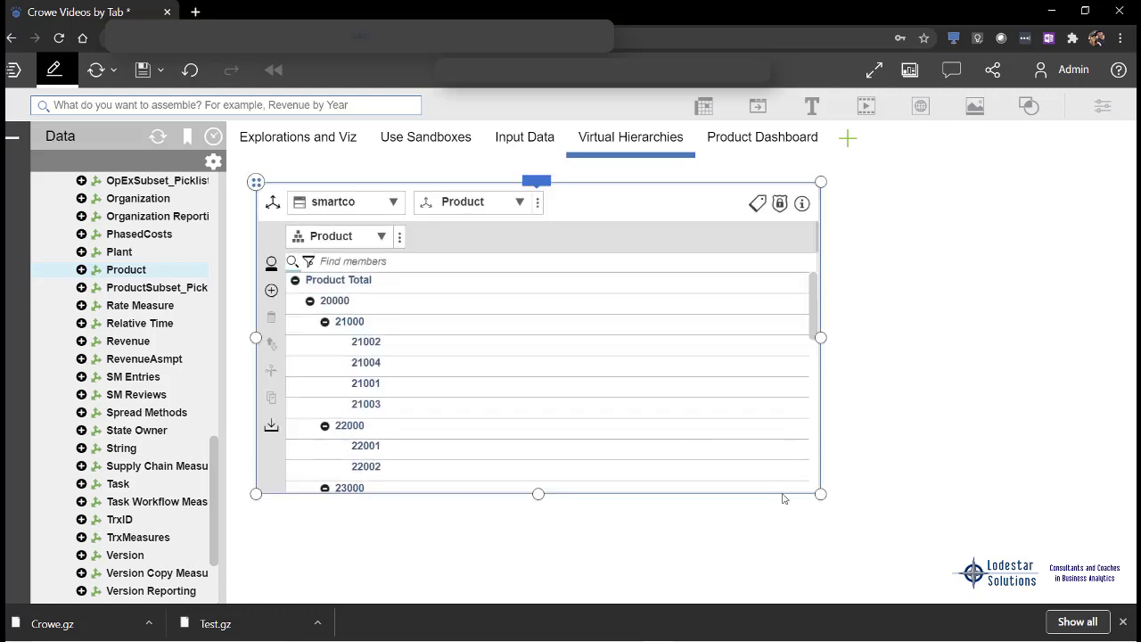
{"action": "left_click_drag", "start_coordinate": [821, 494], "coordinate": [1088, 584]}
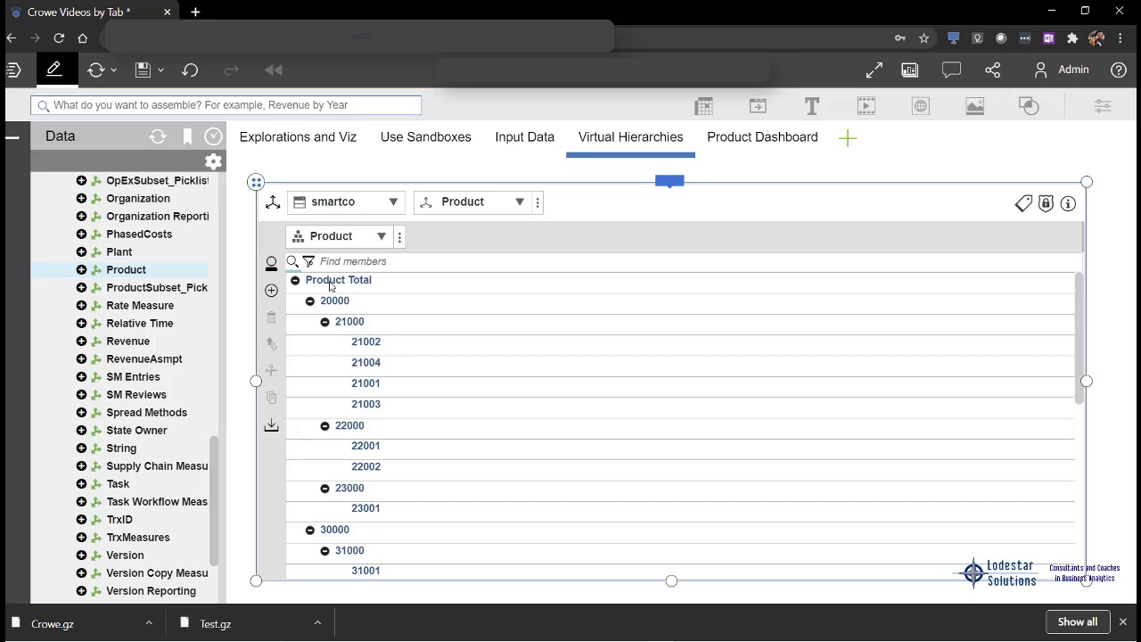
- Display the Product members with the Caption_Default alias and show their member attributes through to Material
{"action": "left_click", "coordinate": [271, 263]}
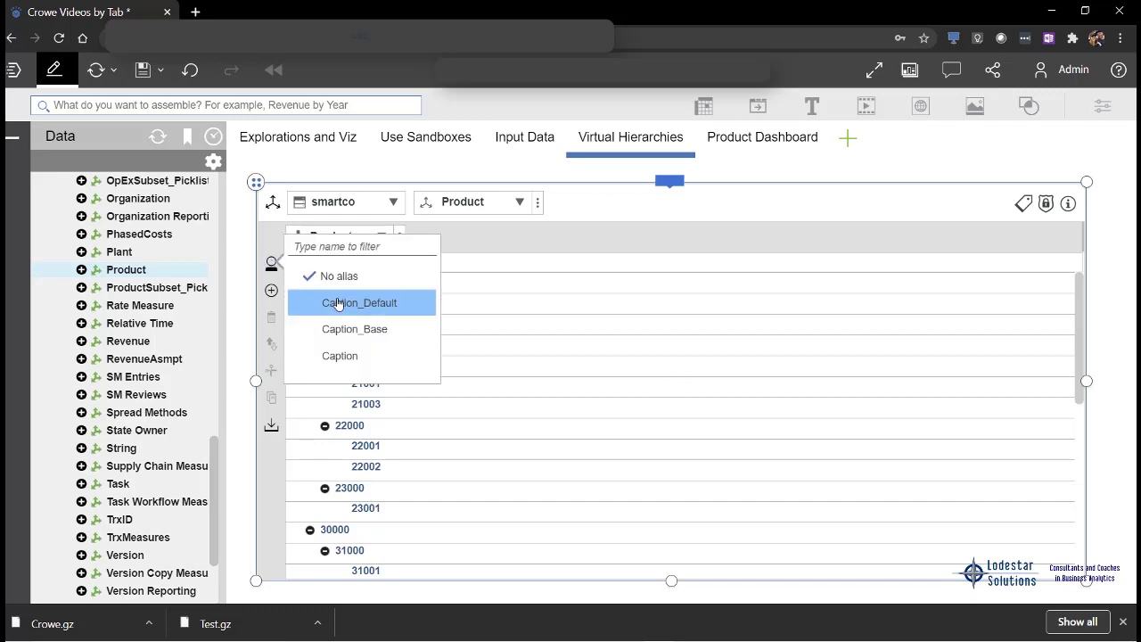
{"action": "left_click", "coordinate": [339, 304]}
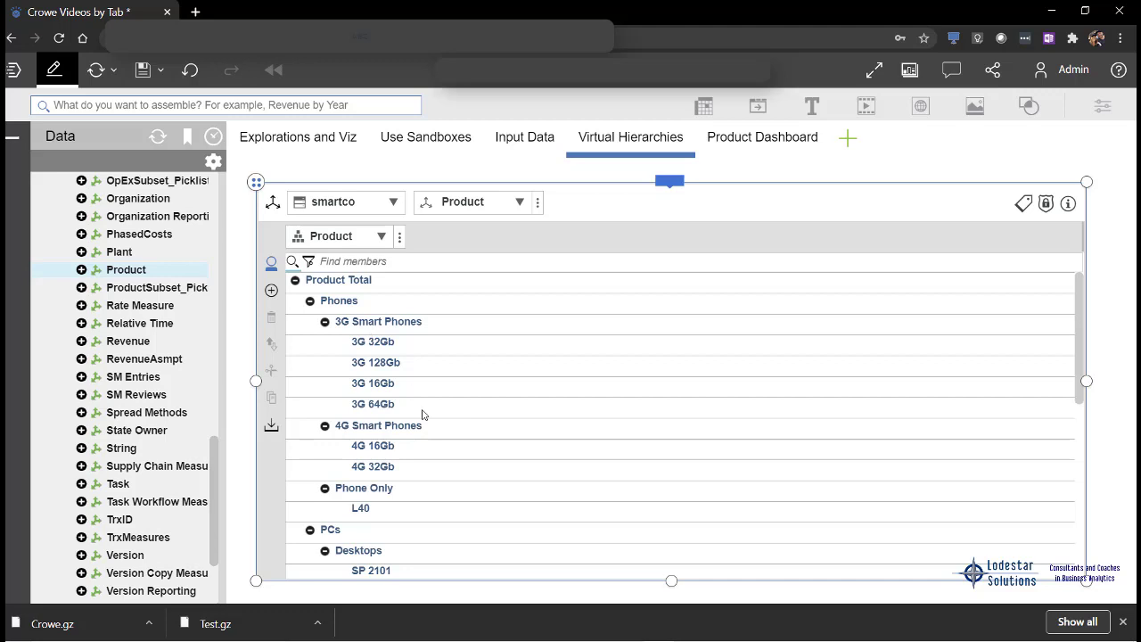
{"action": "left_click", "coordinate": [1024, 204]}
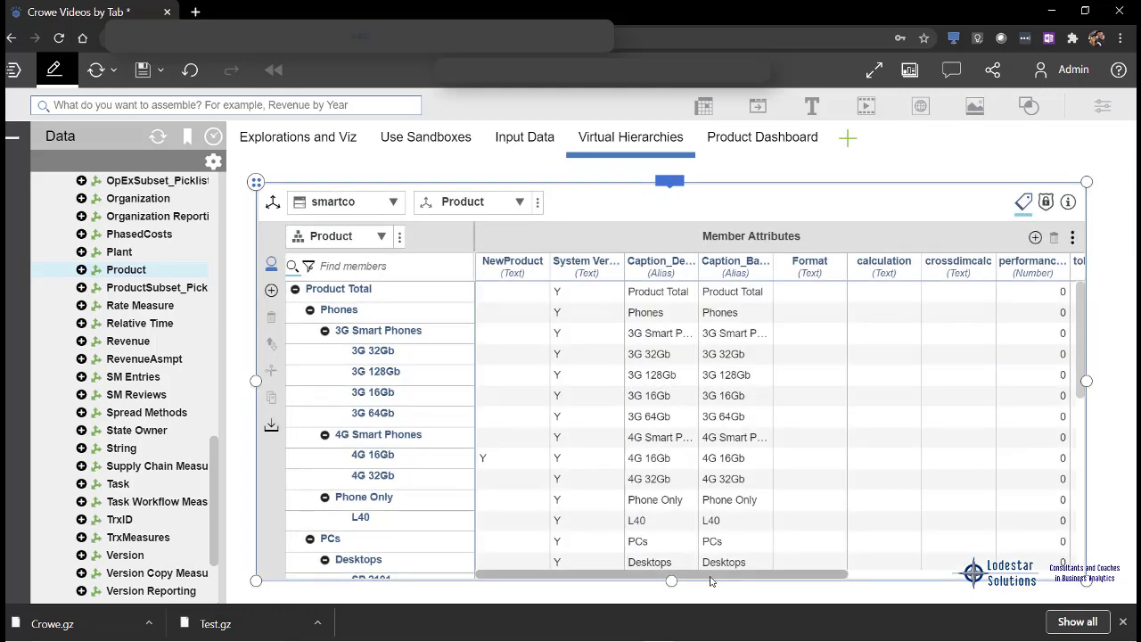
{"action": "left_click_drag", "start_coordinate": [789, 575], "coordinate": [1017, 575]}
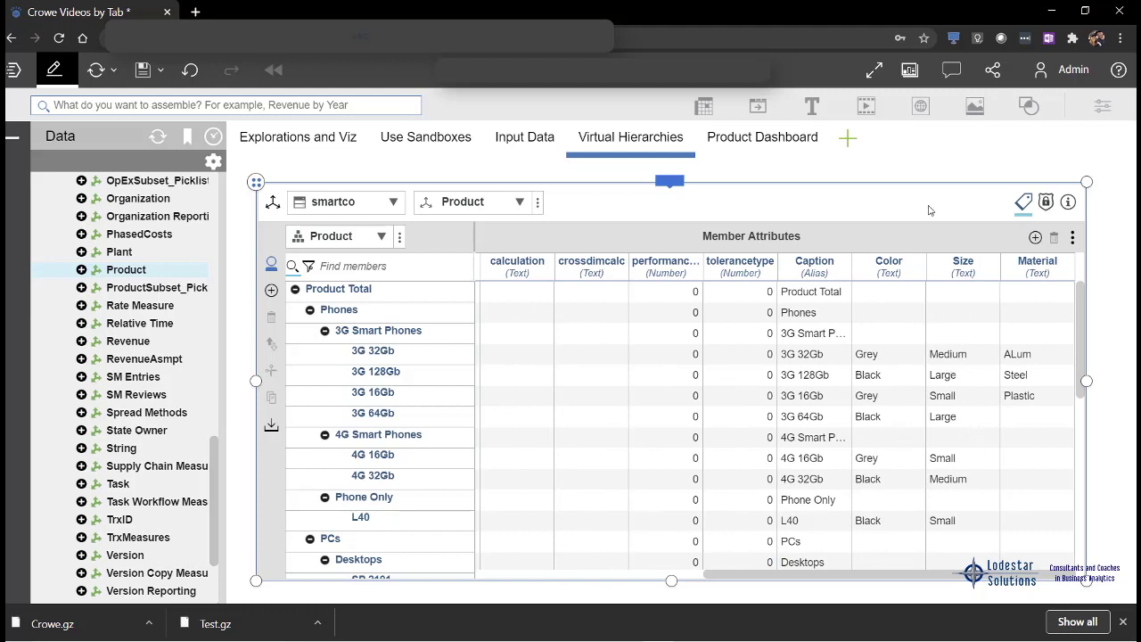
- Create a Text member attribute named MFG Location for the Product dimension
{"action": "left_click", "coordinate": [1036, 238]}
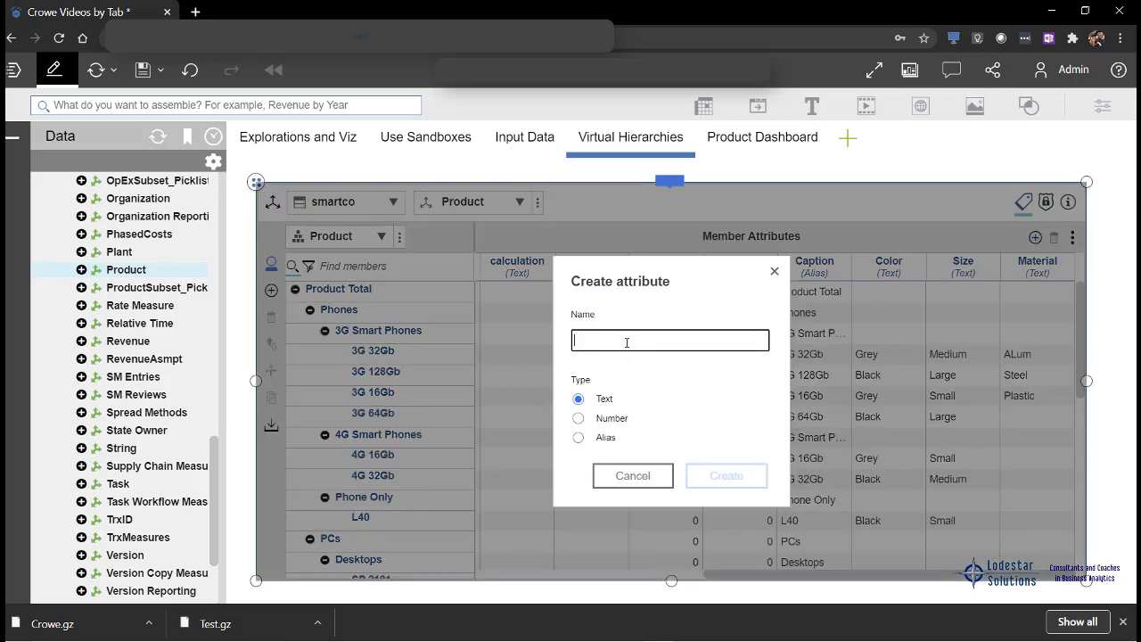
{"action": "type", "text": "MFG"}
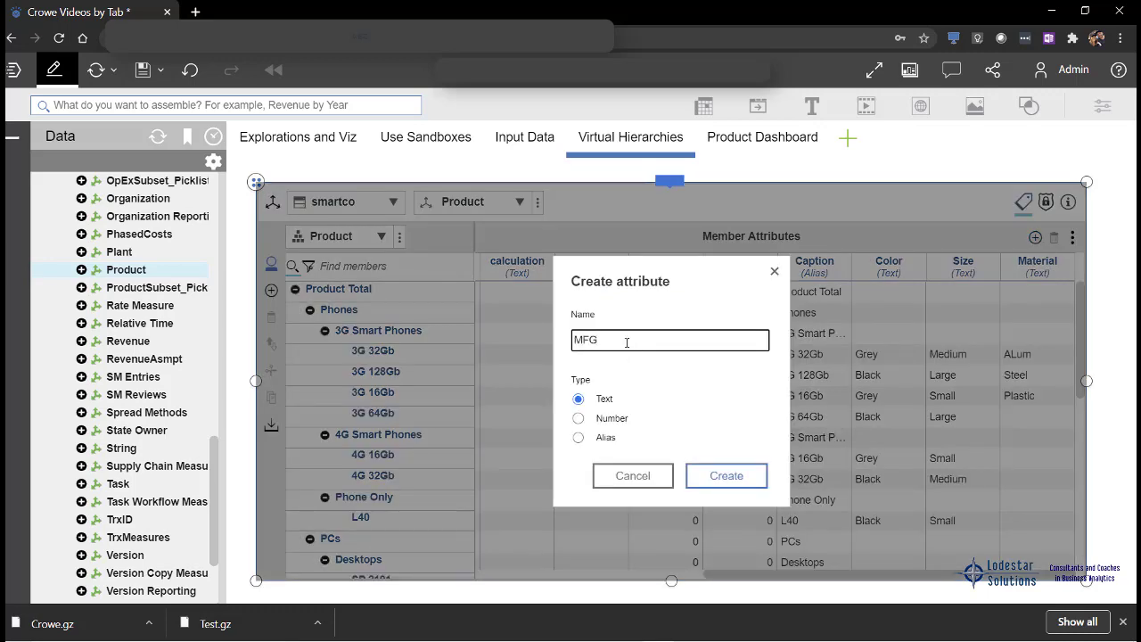
{"action": "type", "text": " Loc"}
{"action": "key", "text": "BackSpace"}
{"action": "key", "text": "BackSpace"}
{"action": "type", "text": "ocation"}
{"action": "left_click", "coordinate": [726, 475]}
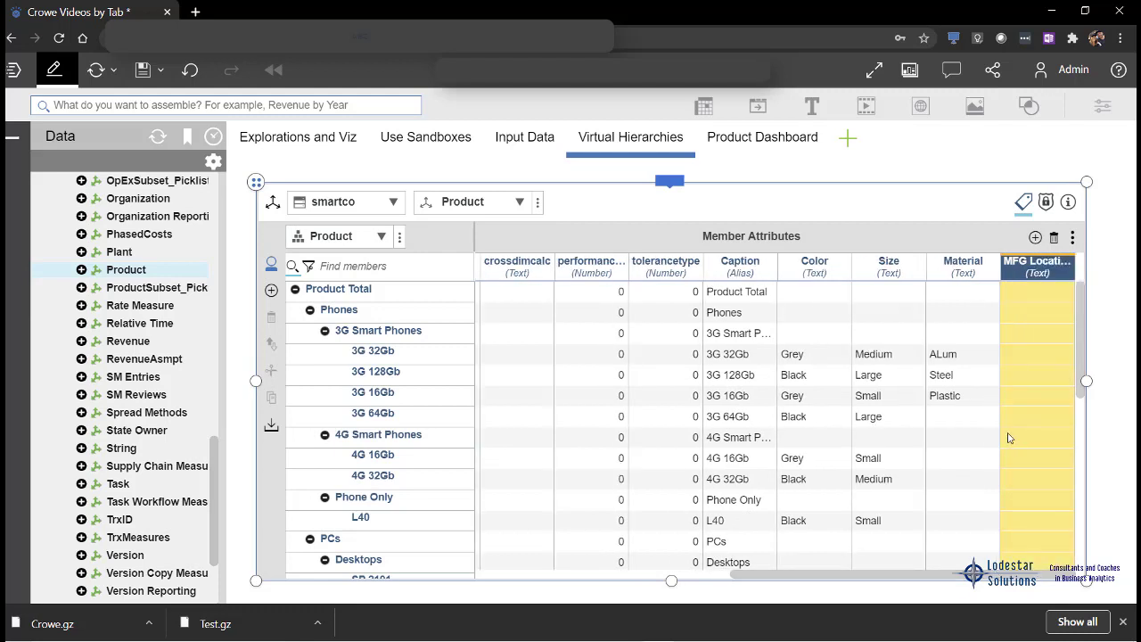
- Fill in MFG Location for the 3G phones: MI for 32Gb, IN for 128Gb, OH for 16Gb and MI for 64Gb
{"action": "left_click", "coordinate": [1027, 357]}
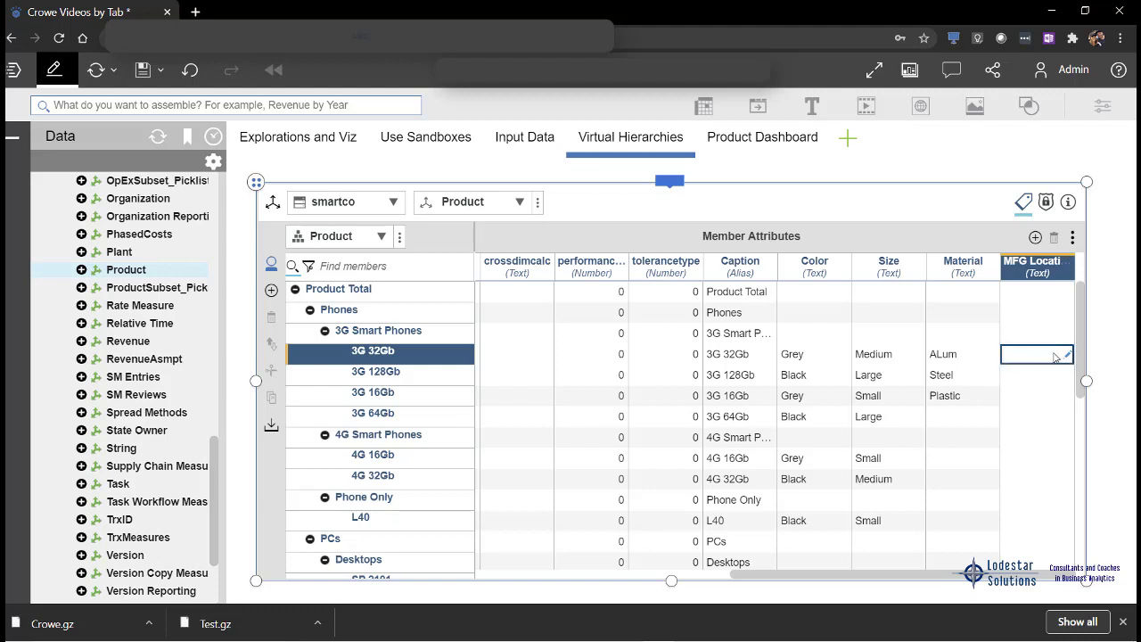
{"action": "left_click", "coordinate": [1067, 355]}
{"action": "type", "text": "MI"}
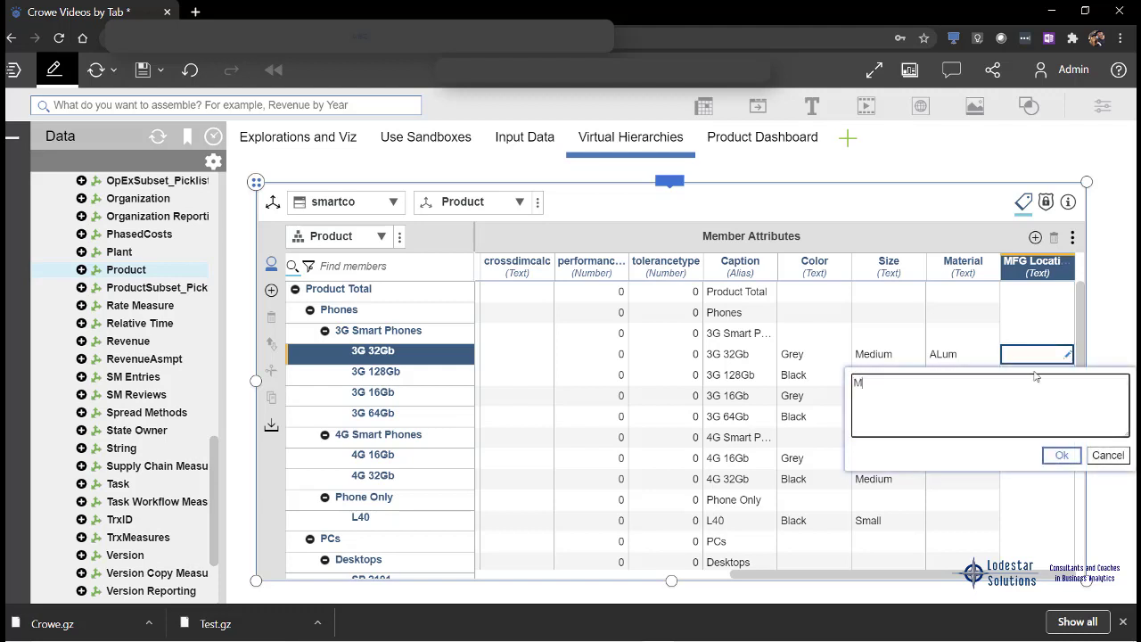
{"action": "left_click", "coordinate": [1061, 459]}
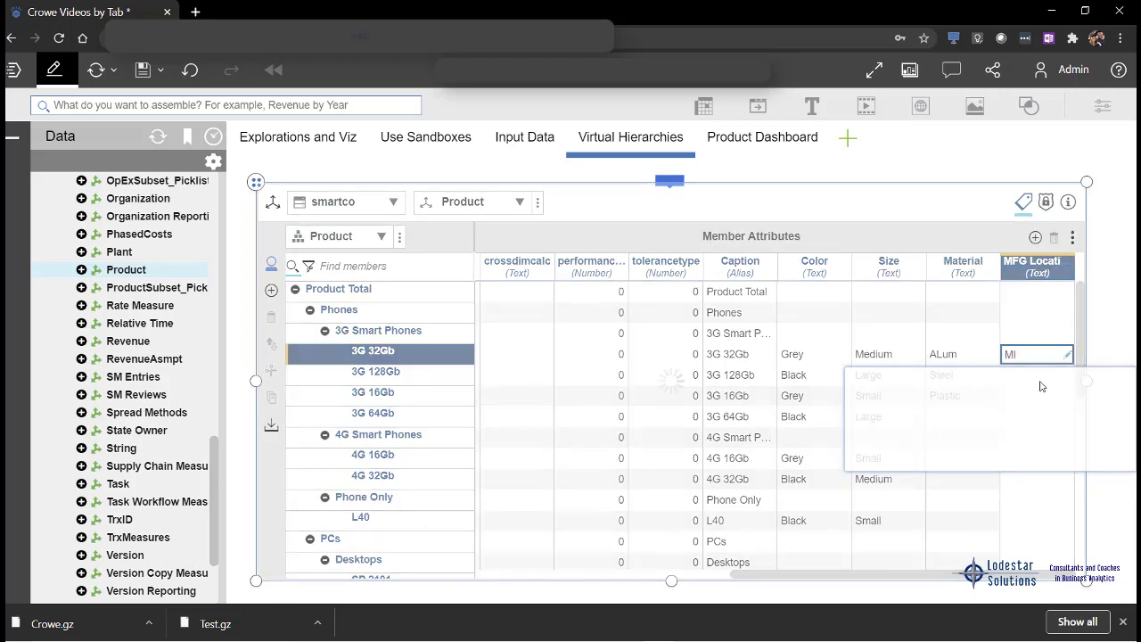
{"action": "left_click", "coordinate": [1034, 381]}
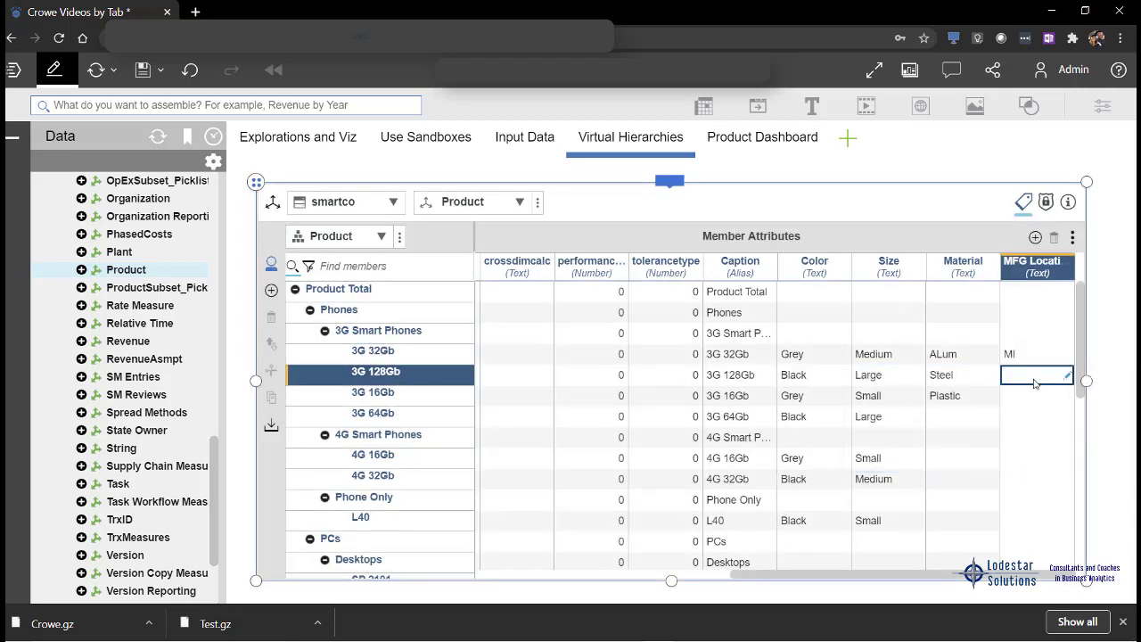
{"action": "type", "text": "IN"}
{"action": "left_click", "coordinate": [1043, 398]}
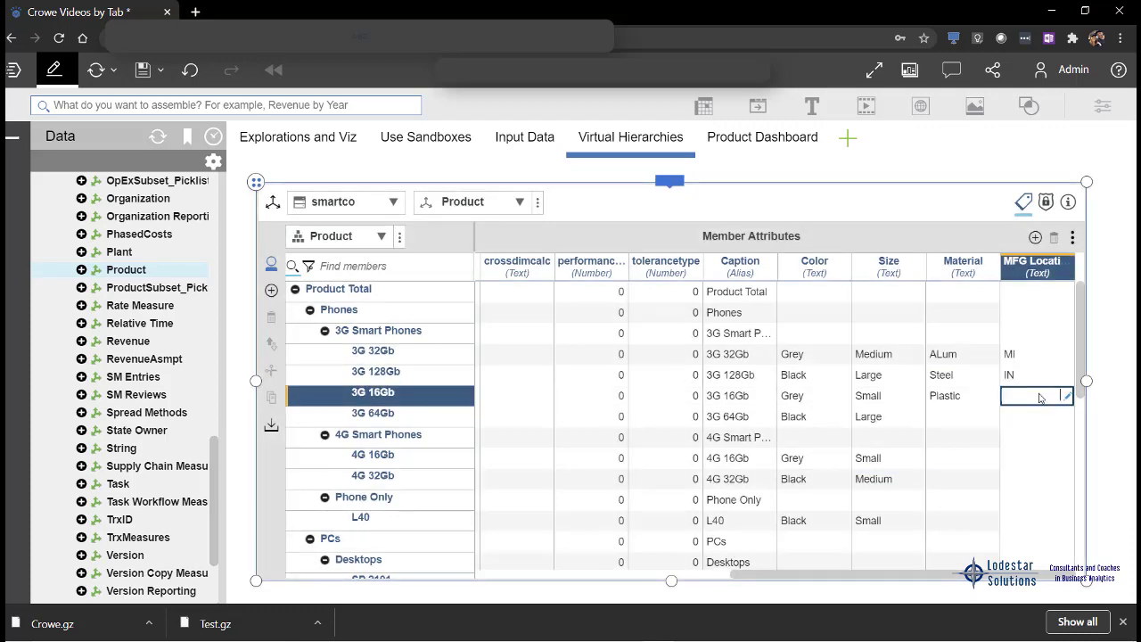
{"action": "type", "text": "CH"}
{"action": "left_click", "coordinate": [1036, 412]}
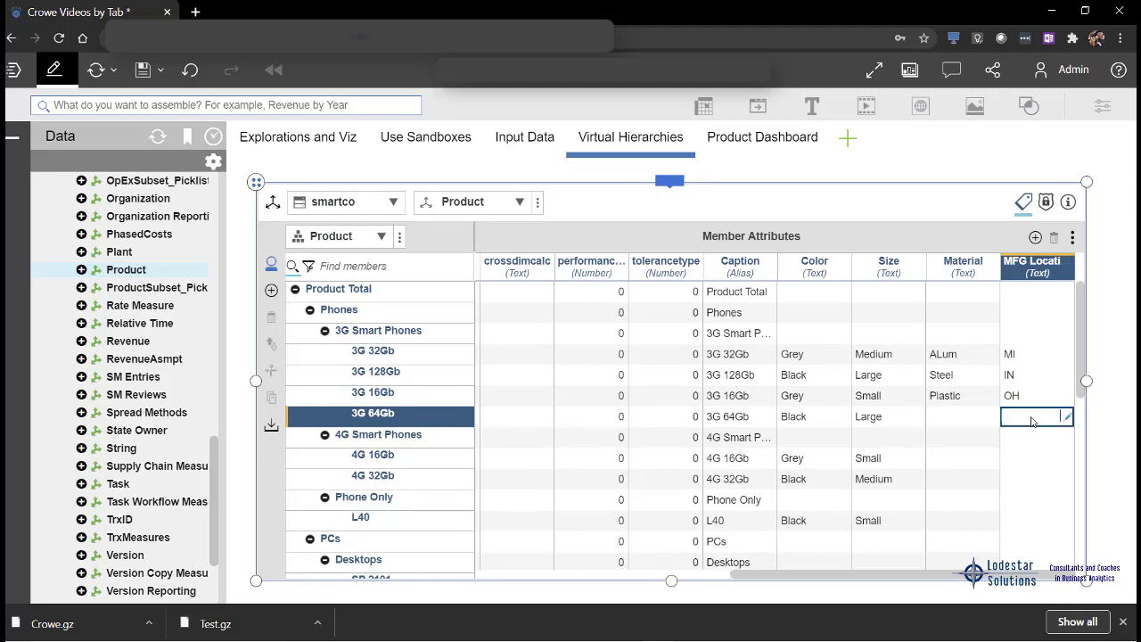
{"action": "type", "text": "MI"}
- Set MFG Location to CA for 4G 16Gb and 4G 32Gb, and to Can for L40
{"action": "left_click", "coordinate": [1026, 458]}
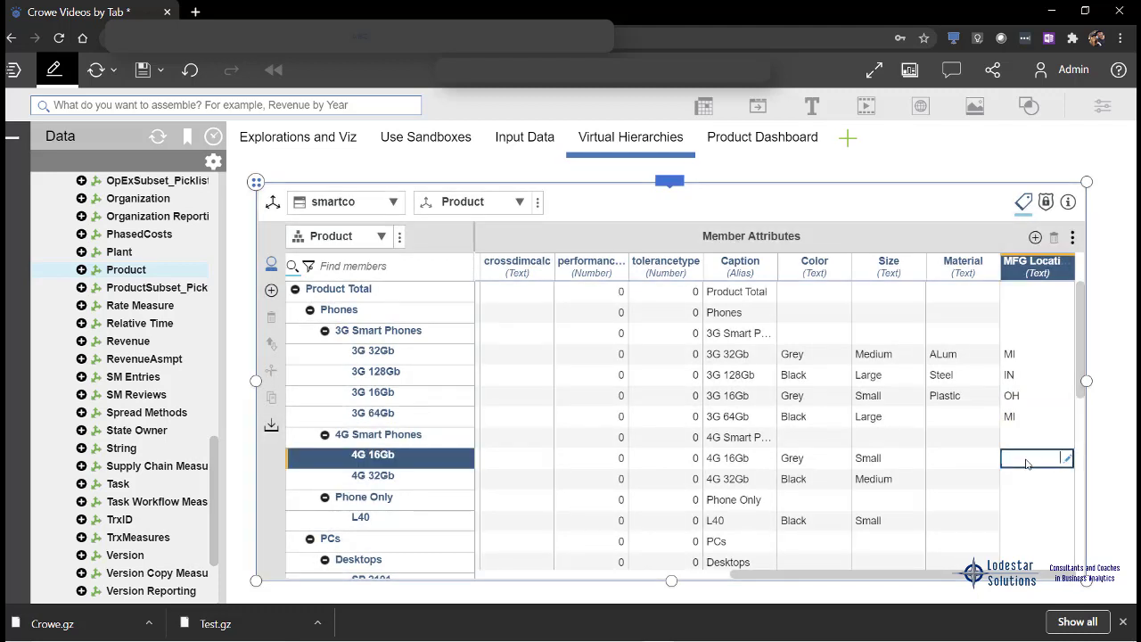
{"action": "type", "text": "CA"}
{"action": "left_click", "coordinate": [1032, 482]}
{"action": "type", "text": "CA"}
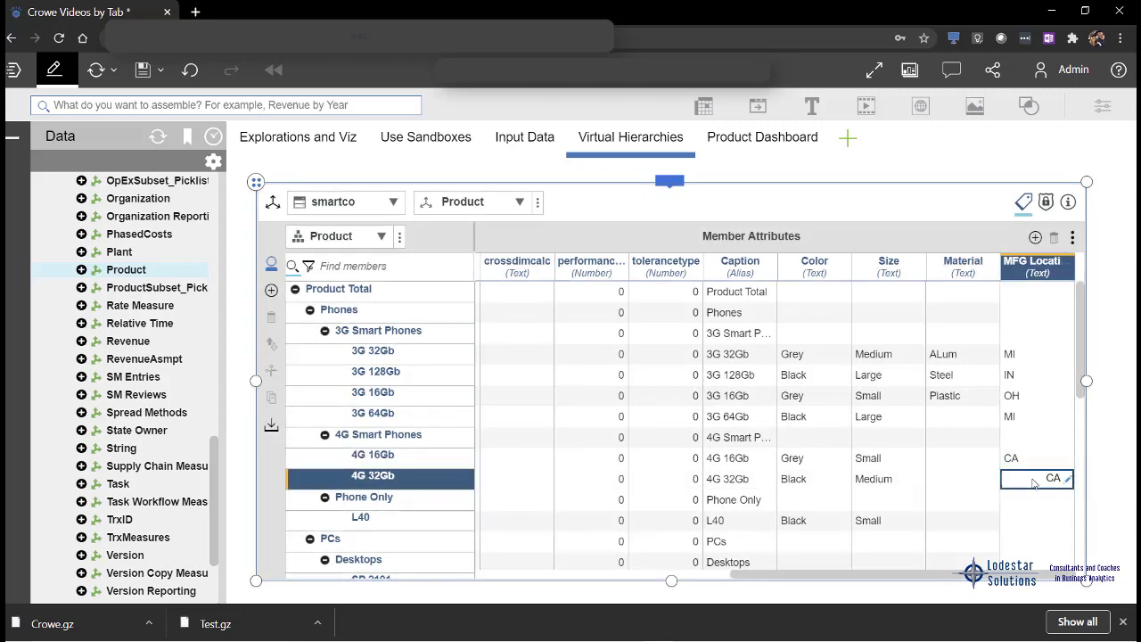
{"action": "left_click", "coordinate": [1034, 524]}
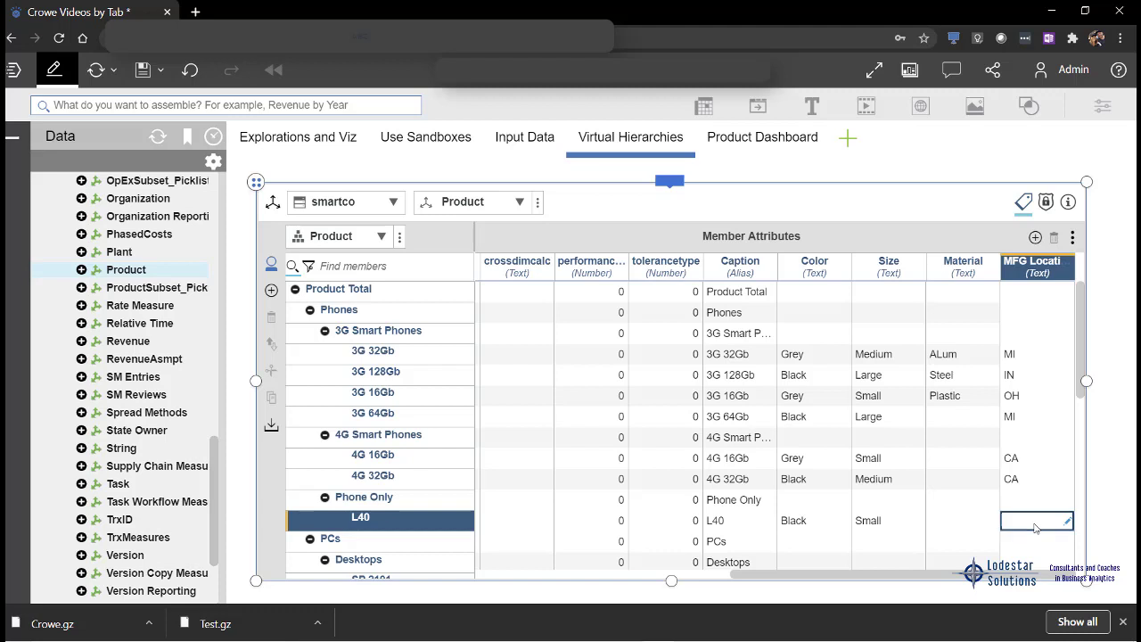
{"action": "type", "text": "Can"}
{"action": "key", "text": "Return"}
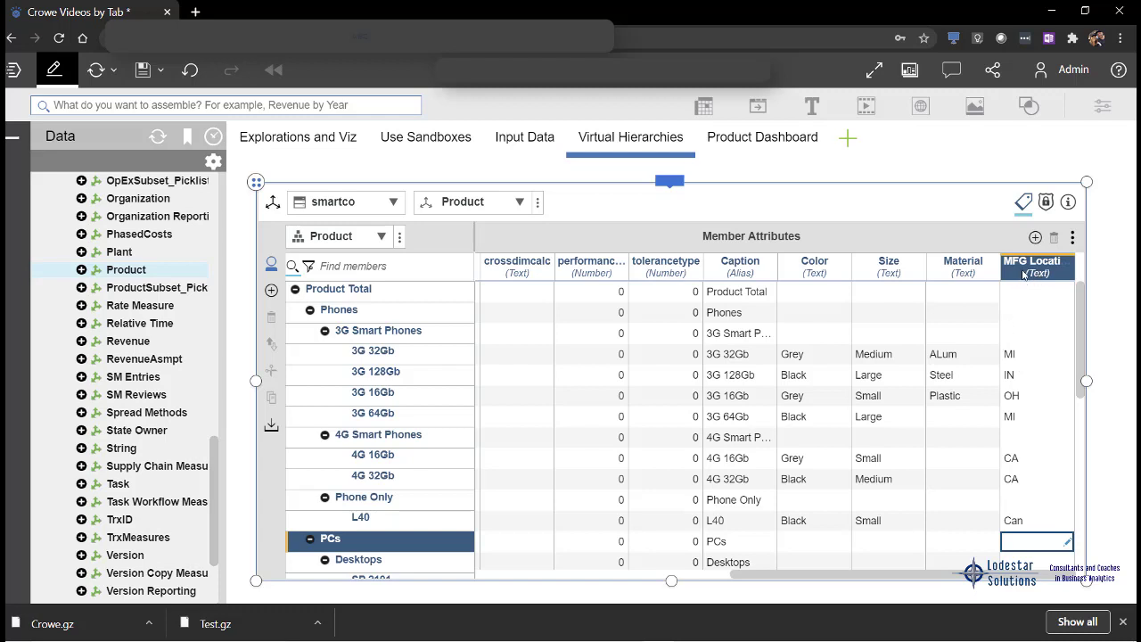
- Create a hierarchy from the MFG Location attribute and locate it under smartco's Product dimension in the data tree
{"action": "right_click", "coordinate": [1025, 275]}
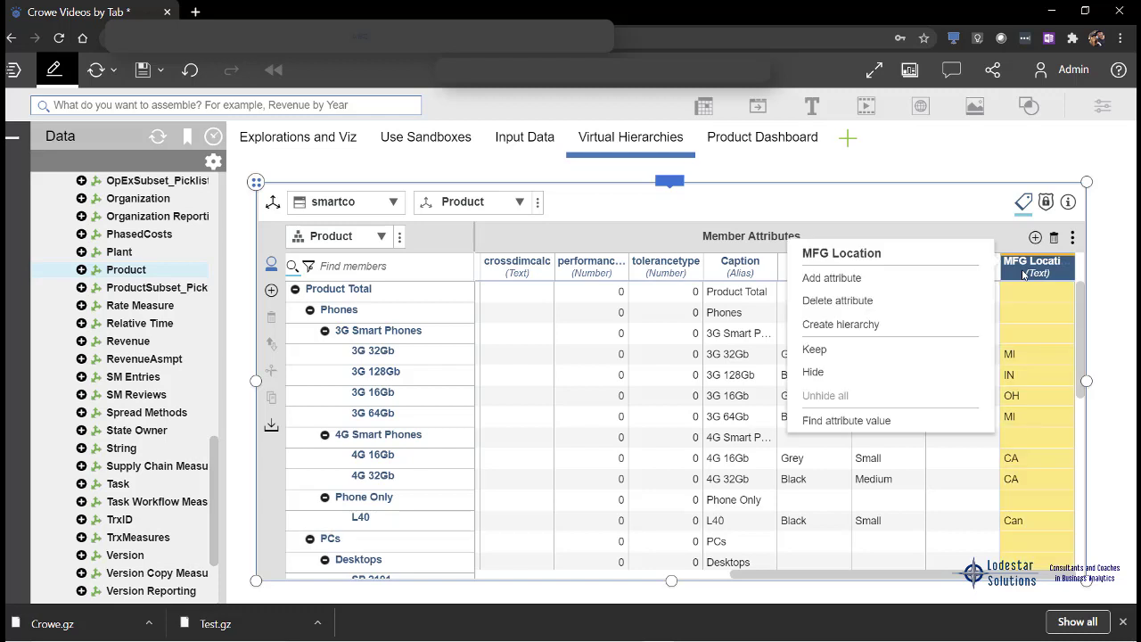
{"action": "left_click", "coordinate": [873, 327]}
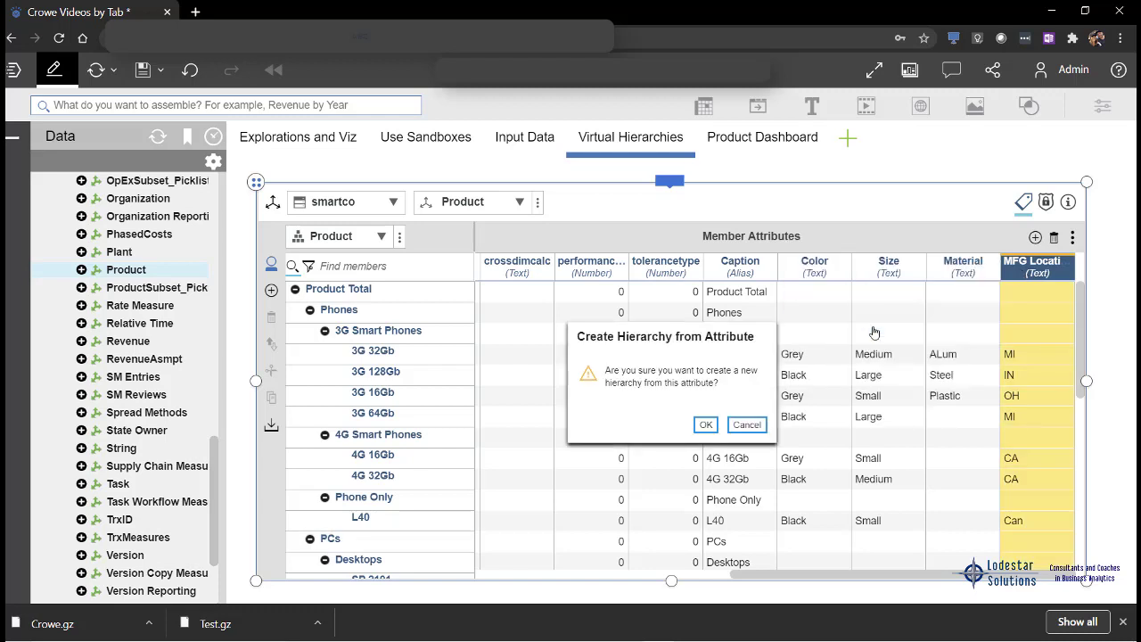
{"action": "left_click", "coordinate": [706, 425]}
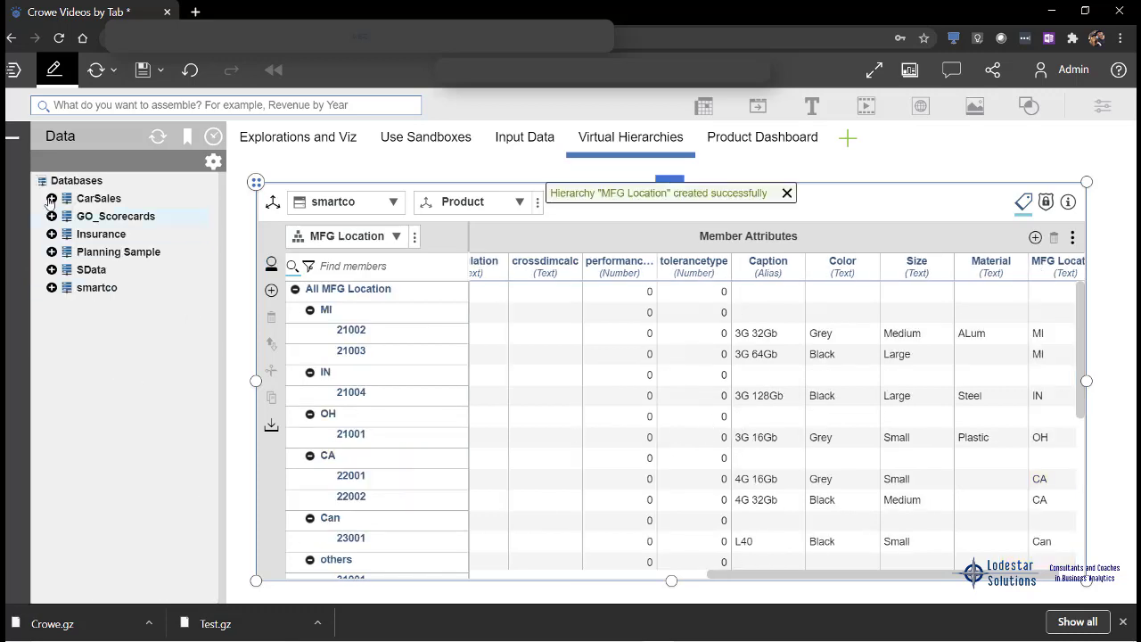
{"action": "left_click", "coordinate": [52, 289]}
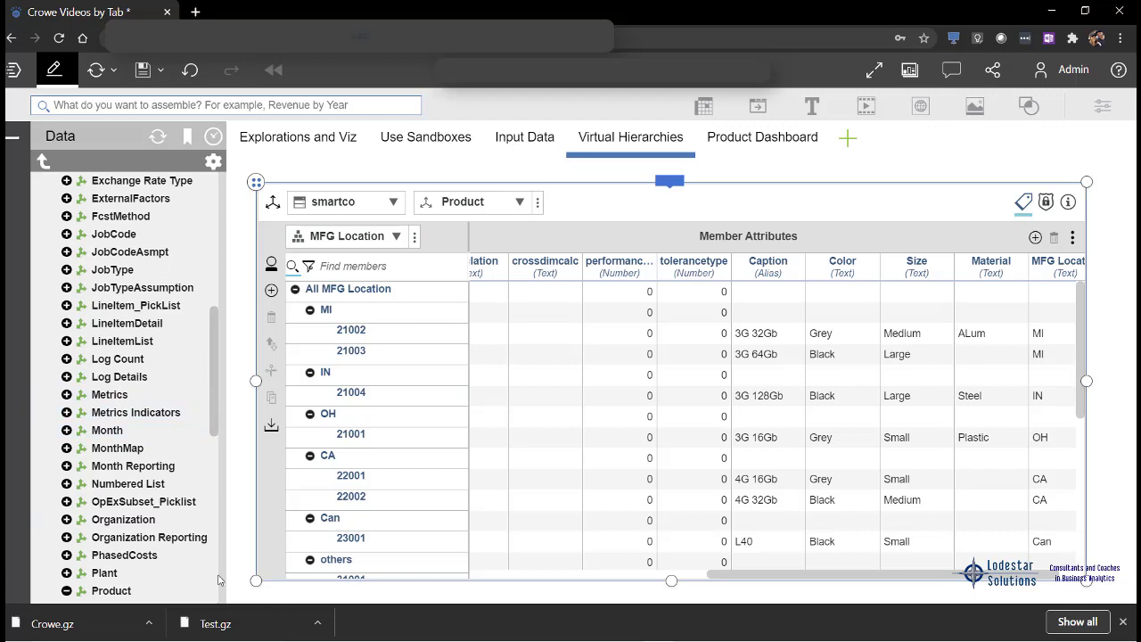
{"action": "left_click_drag", "start_coordinate": [214, 420], "coordinate": [224, 505]}
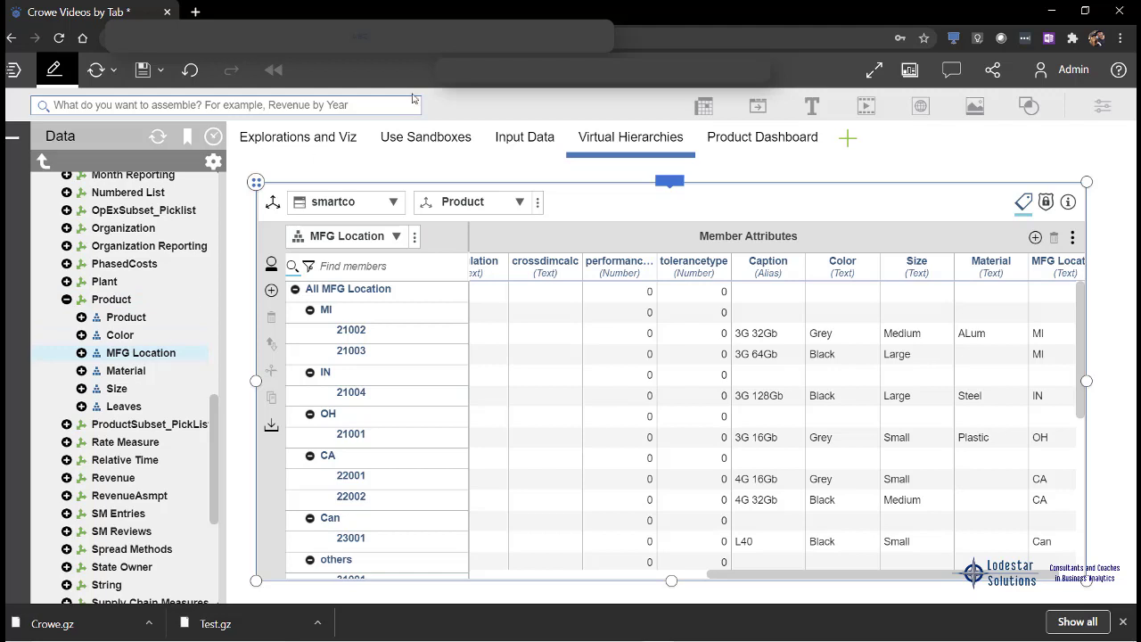
- Add MFG Location as a related hierarchy to the Product rows of the Product Sales view on the Input Data sheet
{"action": "left_click", "coordinate": [530, 143]}
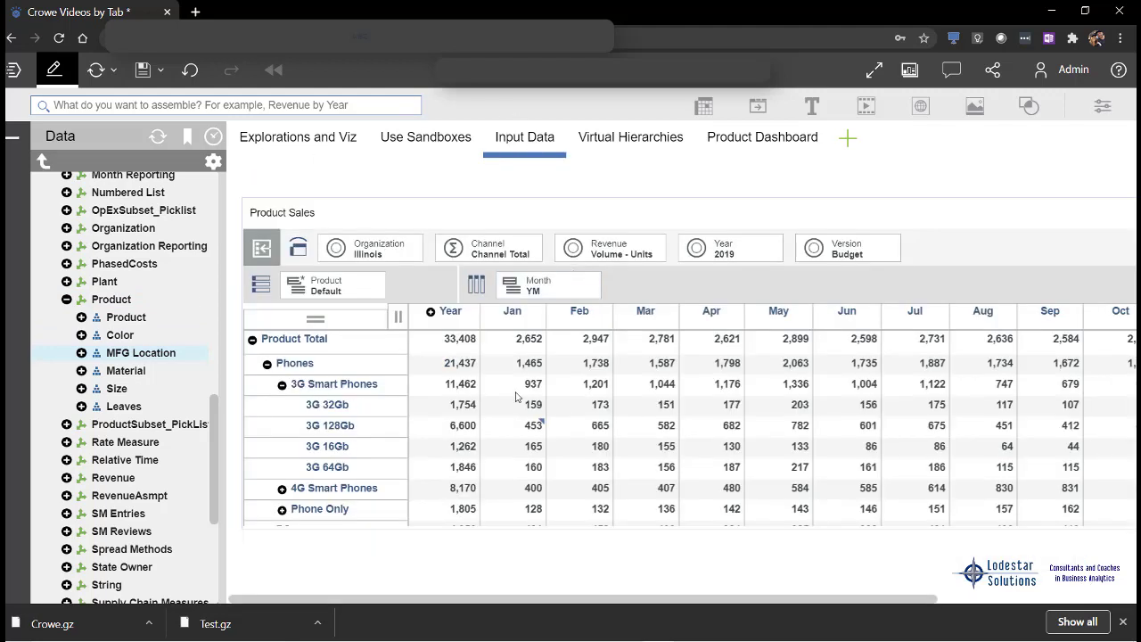
{"action": "right_click", "coordinate": [359, 295]}
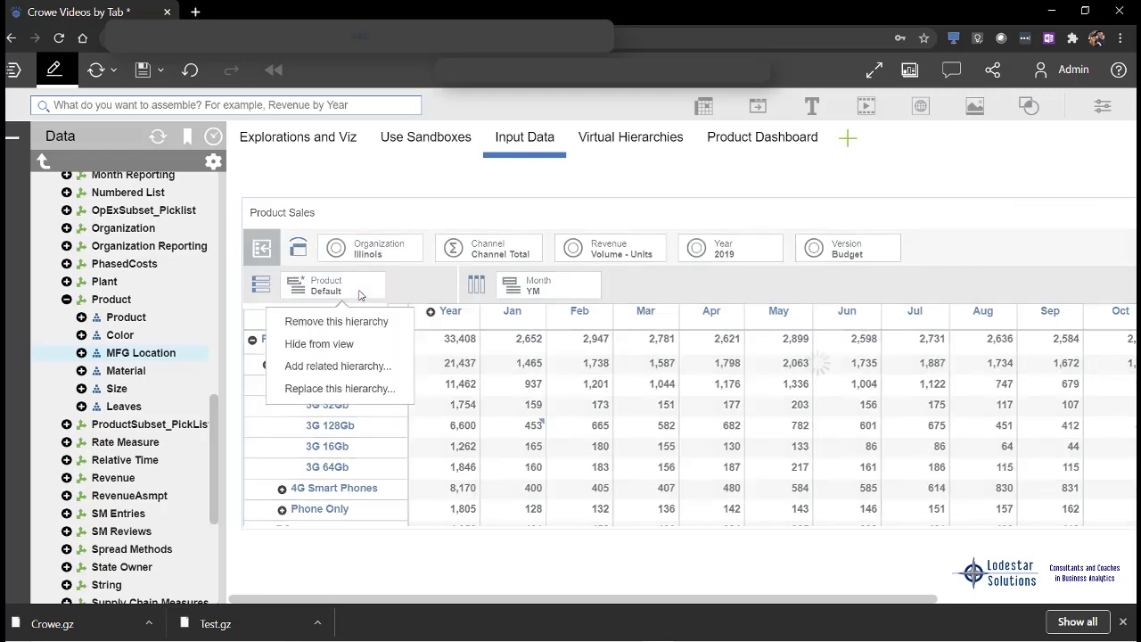
{"action": "left_click", "coordinate": [361, 369]}
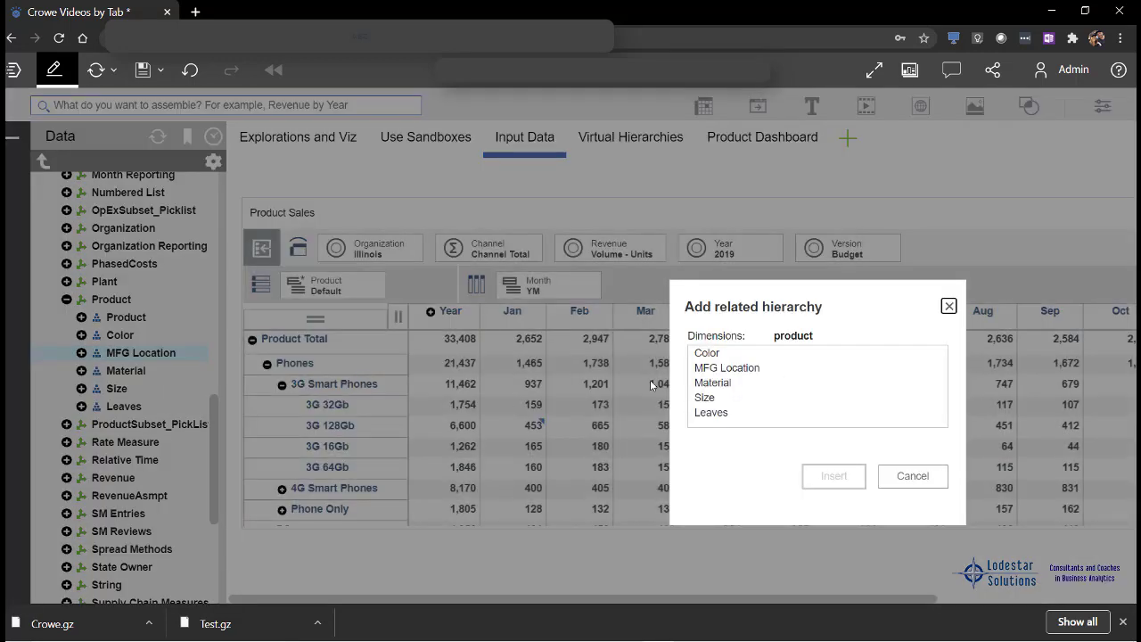
{"action": "left_click", "coordinate": [724, 368]}
{"action": "left_click", "coordinate": [831, 477]}
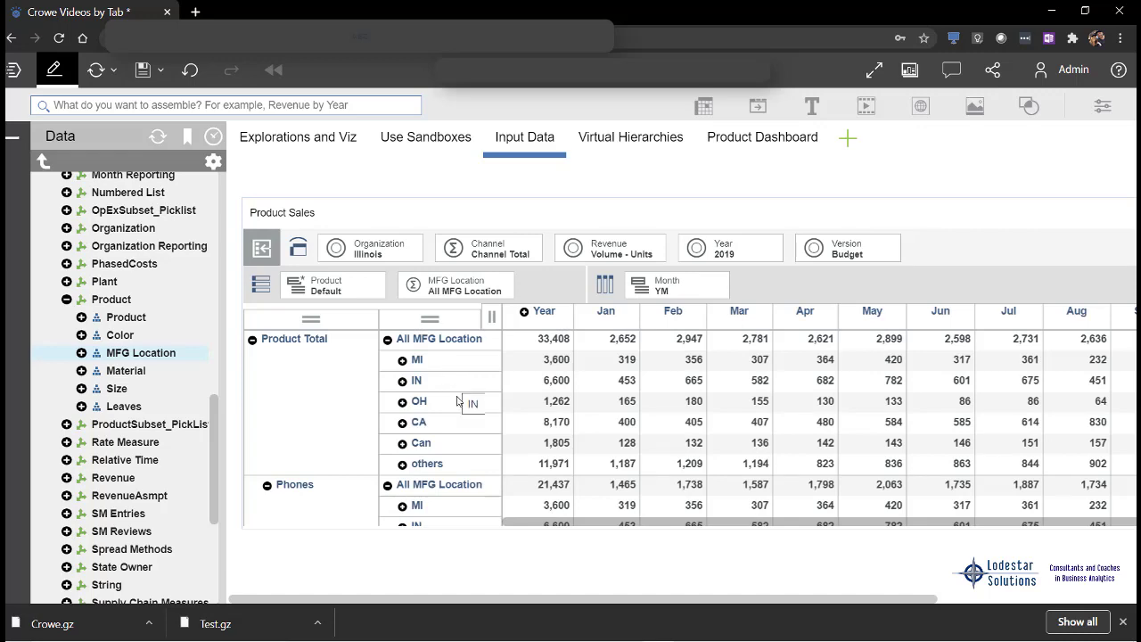
- Expand MI under Product Total to examine its products, and collapse it again
{"action": "left_click", "coordinate": [404, 363]}
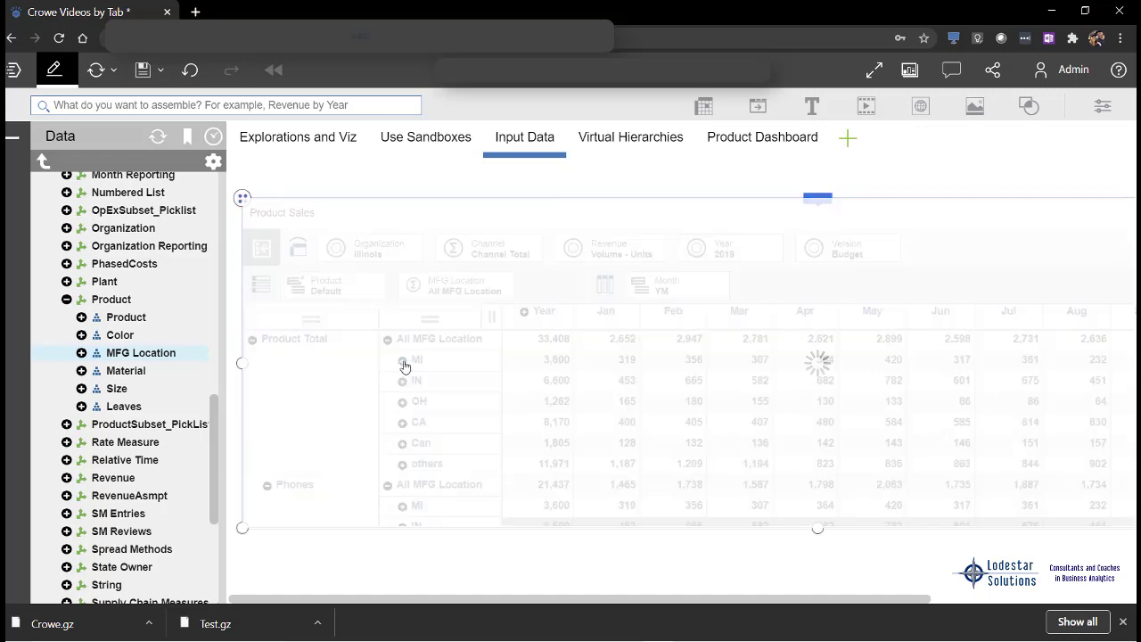
{"action": "left_click", "coordinate": [403, 362]}
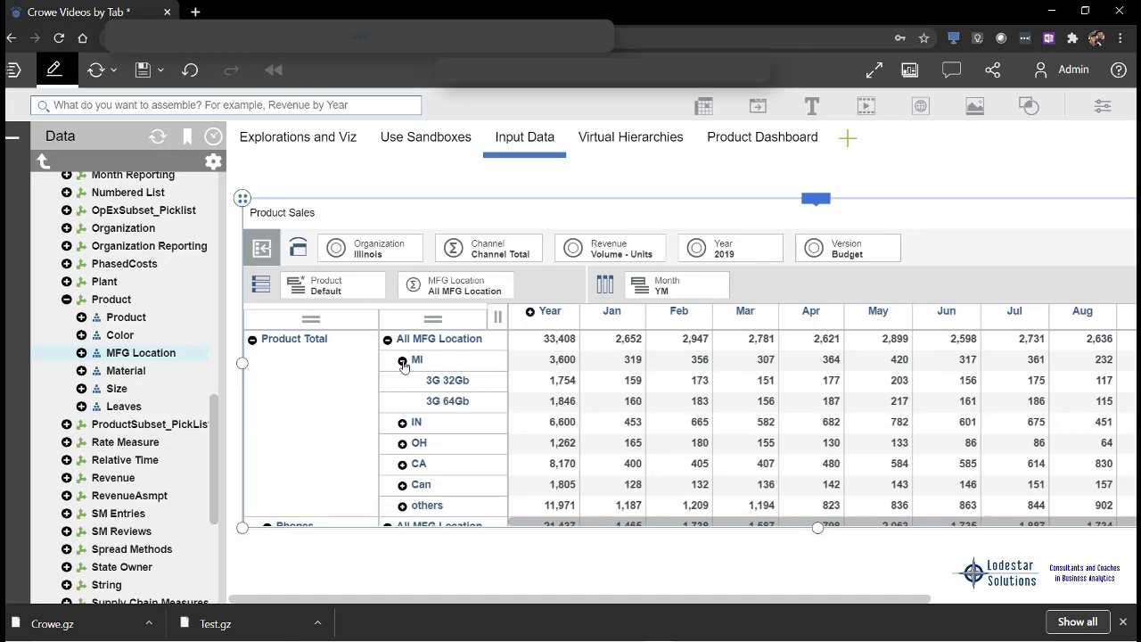
{"action": "left_click", "coordinate": [403, 361]}
{"action": "left_click", "coordinate": [402, 363]}
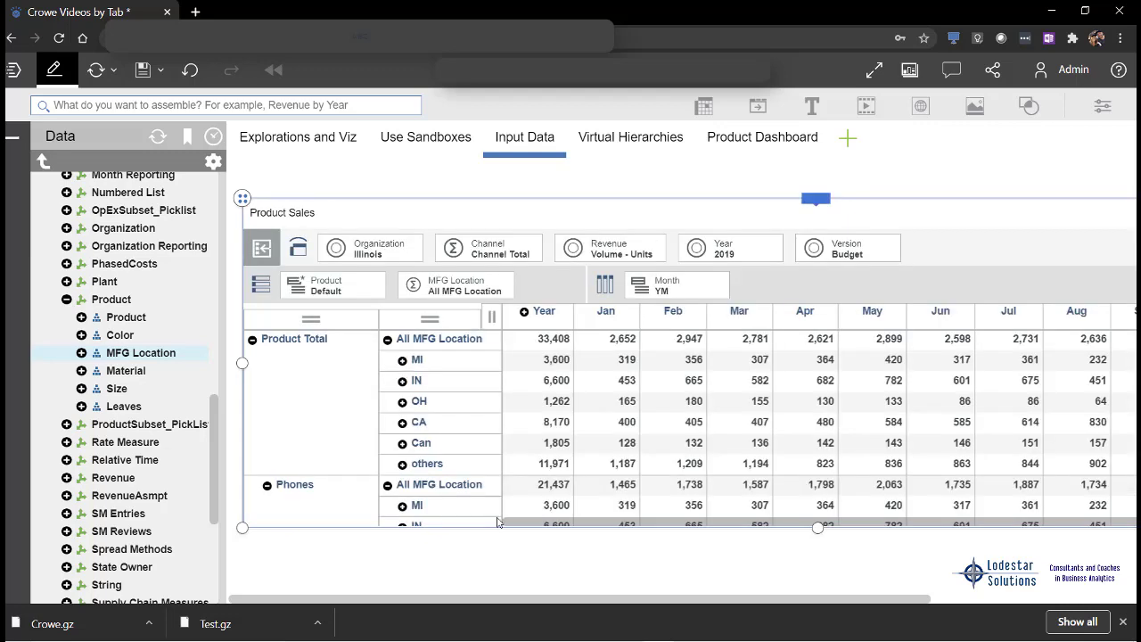